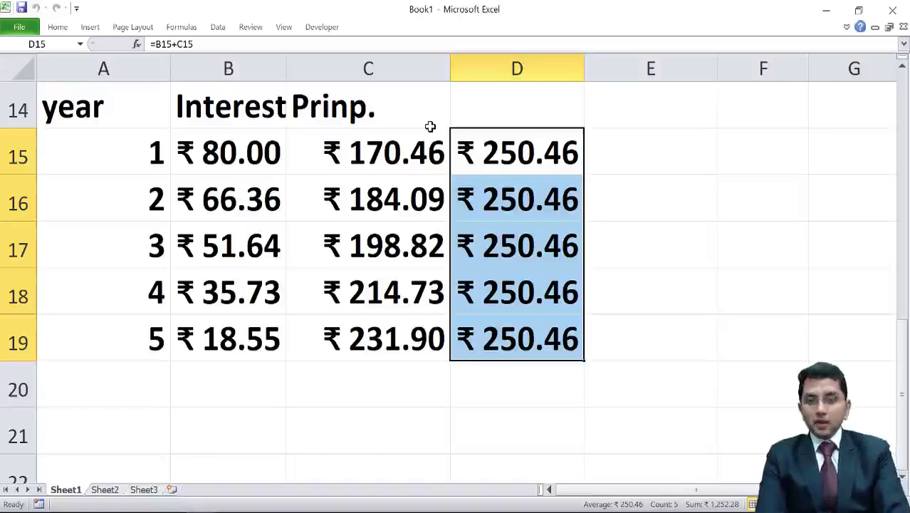
# Narrow column A and clear the totals in D15:D19
pyautogui.press('Right')
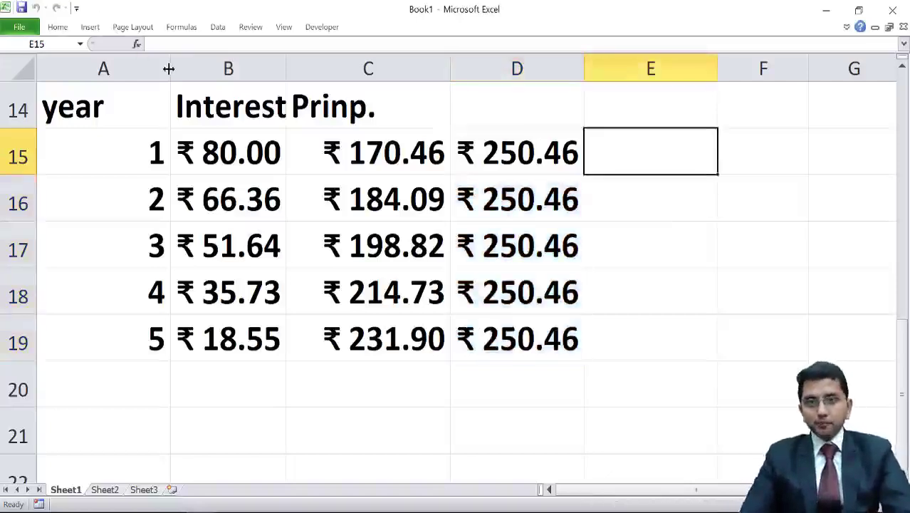
pyautogui.moveTo(170, 67); pyautogui.dragTo(91, 71)
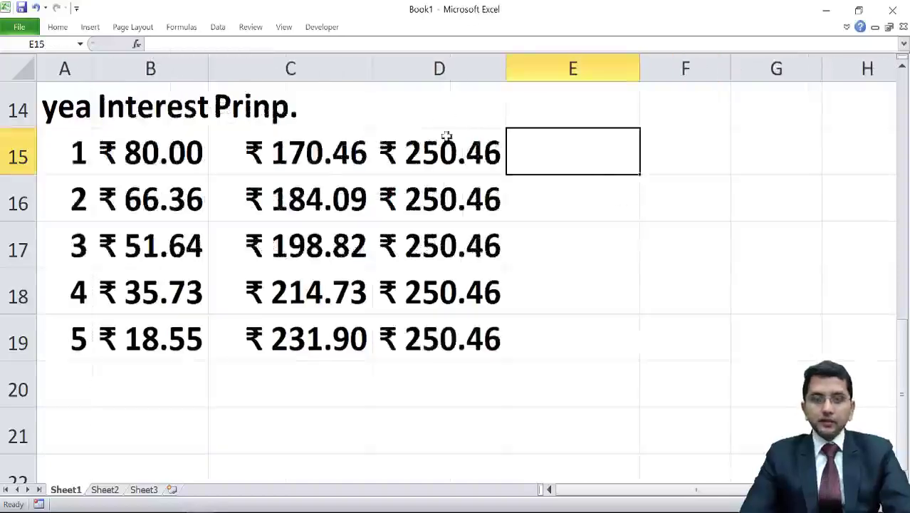
pyautogui.moveTo(448, 146); pyautogui.dragTo(453, 321)
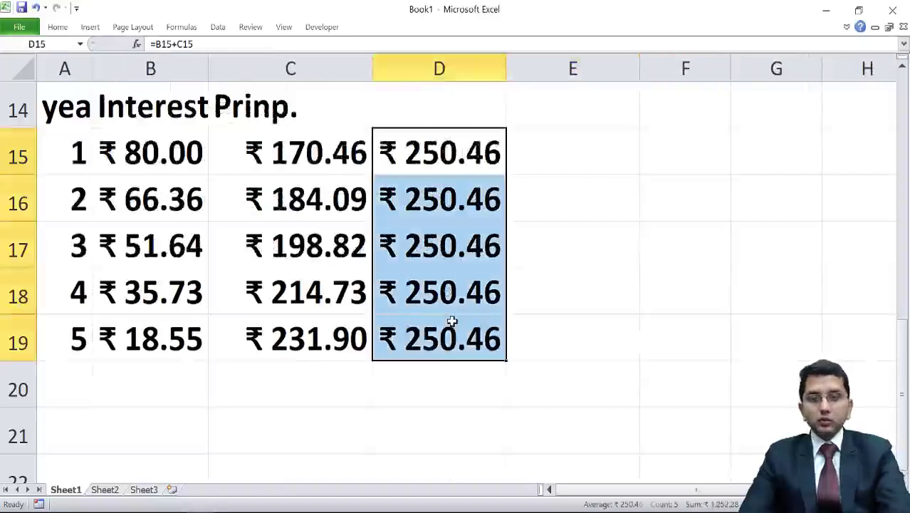
pyautogui.press('Delete')
# Enter the heading Balance in D14 and calculate the first year's balance in D15 with =1000-C15
pyautogui.press('Up')
pyautogui.write('B')
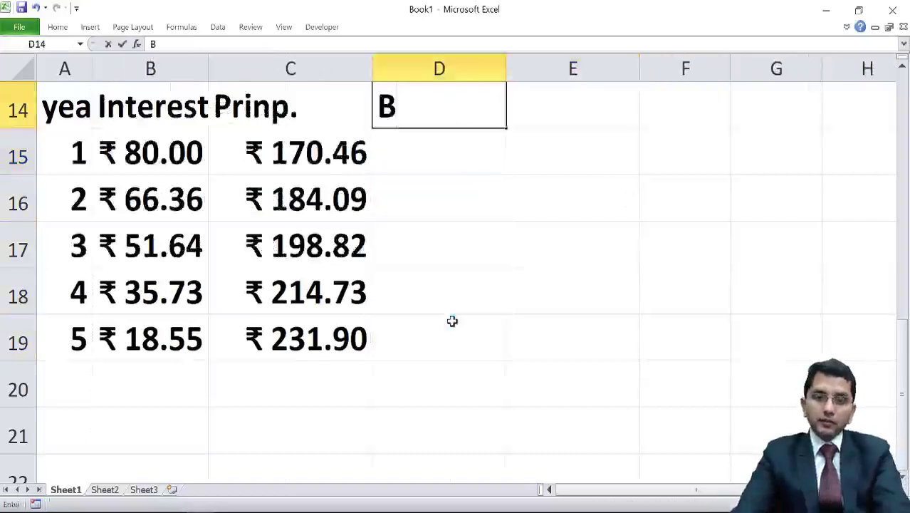
pyautogui.write('alance')
pyautogui.press('Return')
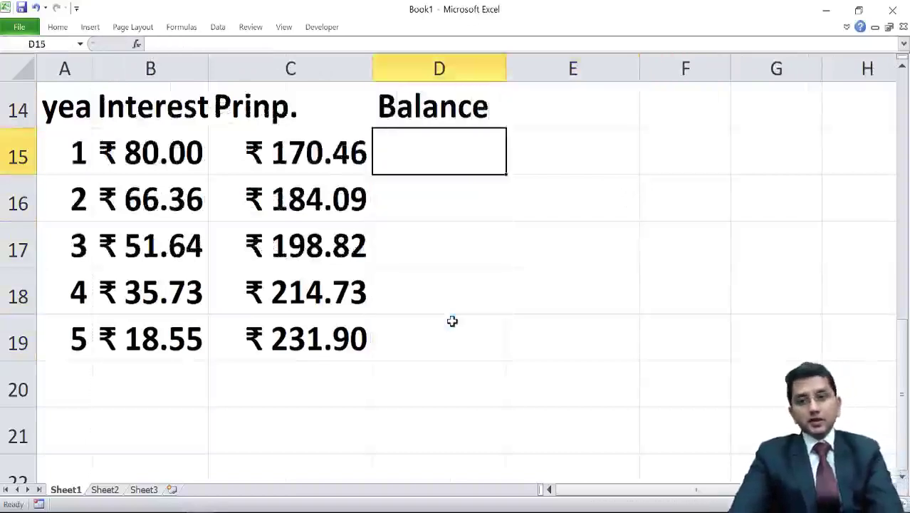
pyautogui.write('=')
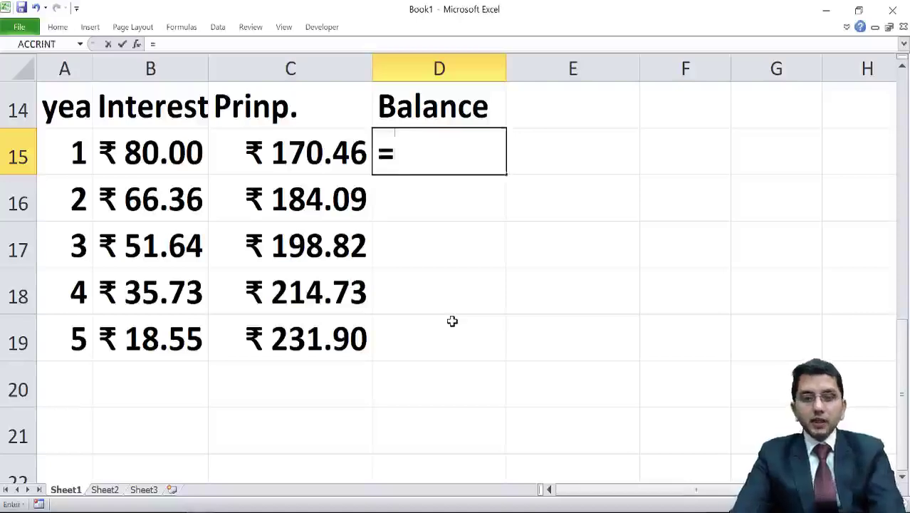
pyautogui.write('1000-')
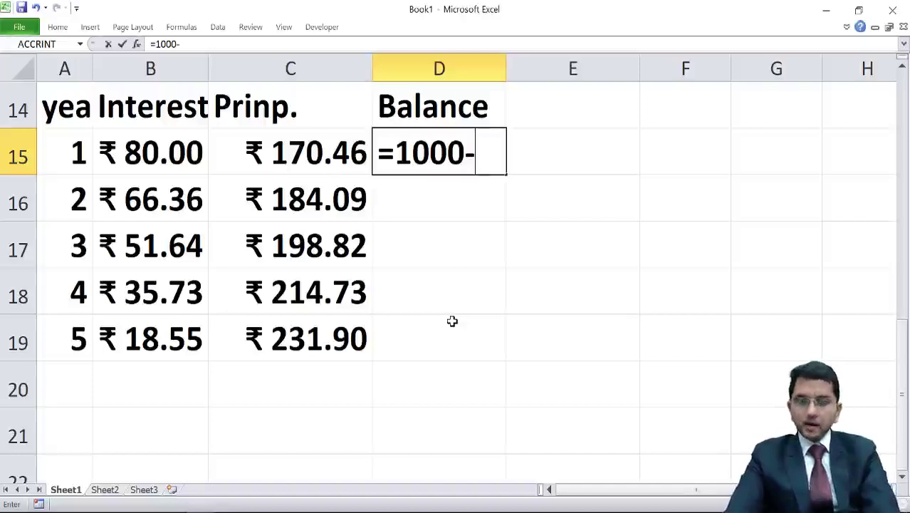
pyautogui.press('Left')
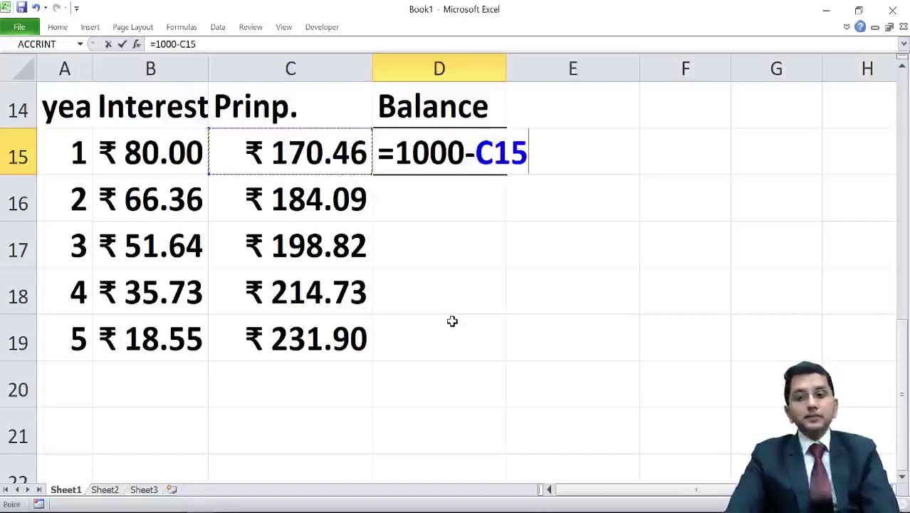
pyautogui.press('Return')
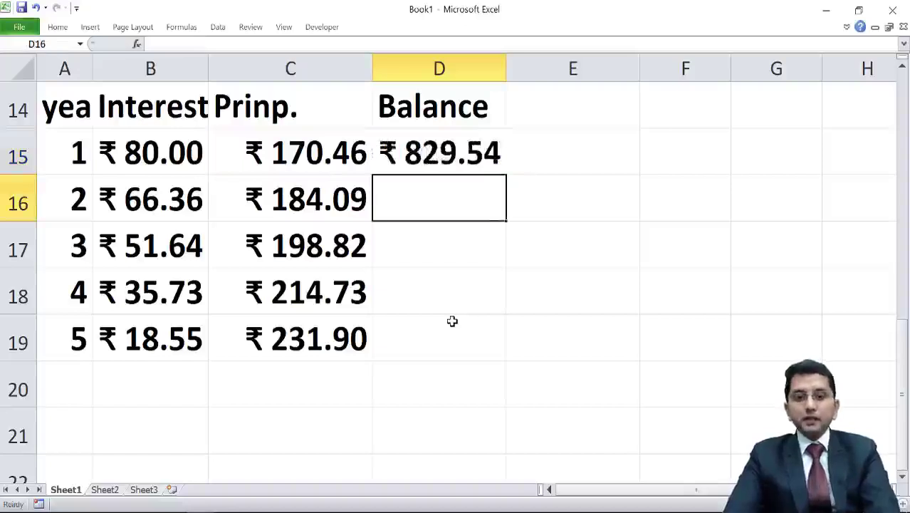
# Calculate the second year's balance in D16 with =D15-C16 and fill the formula down to D19
pyautogui.write('=')
pyautogui.press('Up')
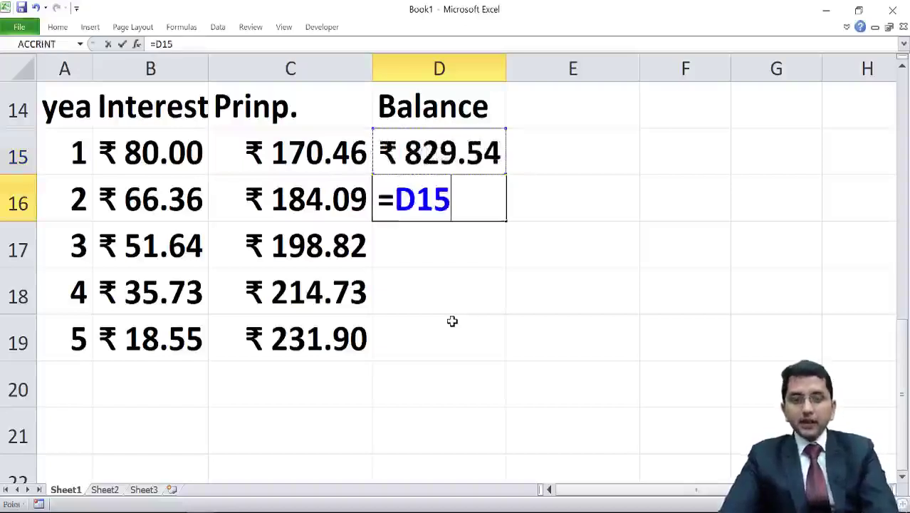
pyautogui.write('-')
pyautogui.press('Left')
pyautogui.press('Return')
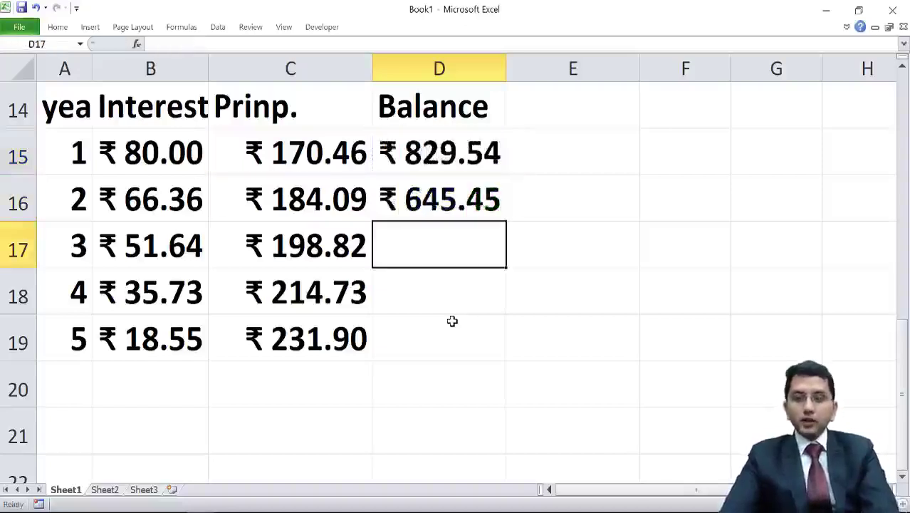
pyautogui.press('Up')
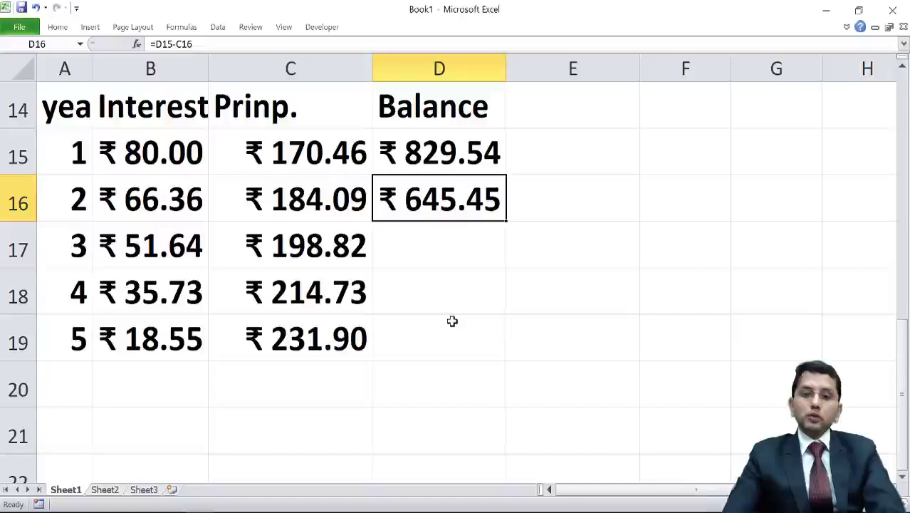
pyautogui.doubleClick(504, 221)
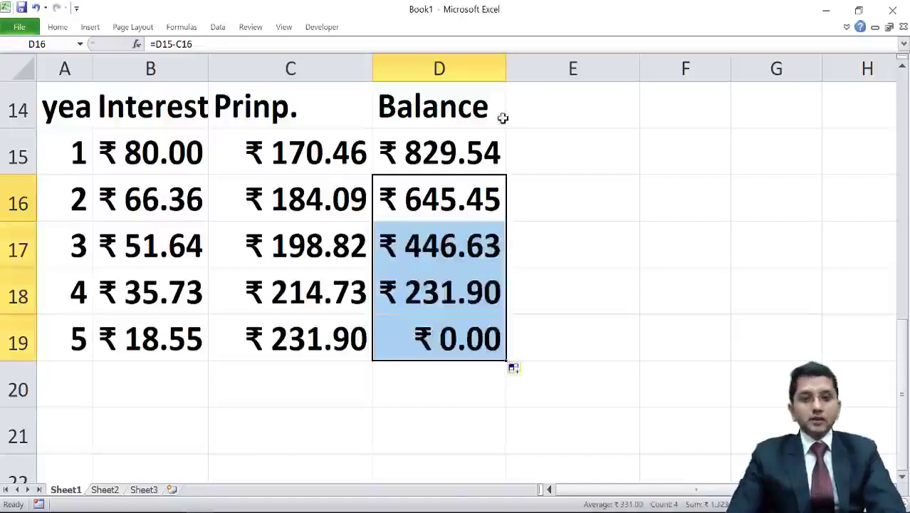
# Review the interest, principal and balance formulas in the repayment schedule, going through the balances year by year
pyautogui.doubleClick(678, 200)
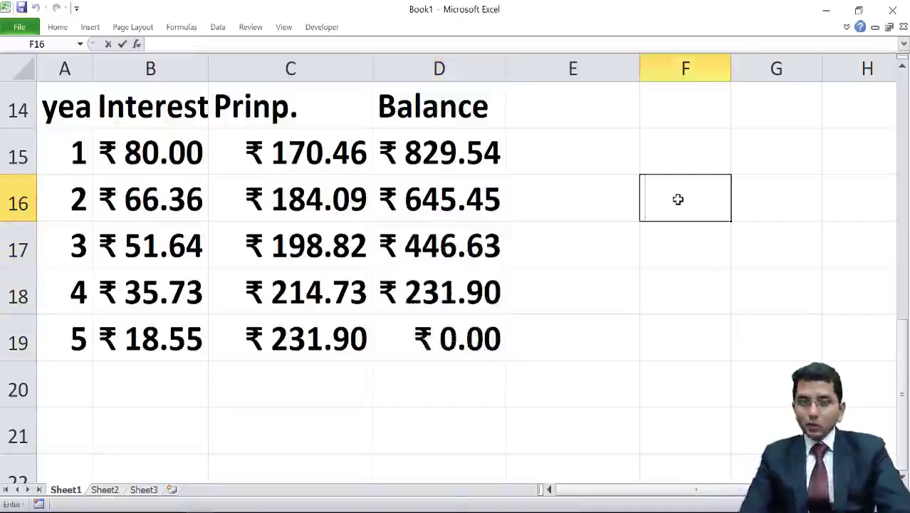
pyautogui.press('Left')
pyautogui.press('Left')
pyautogui.press('Left')
pyautogui.press('Left')
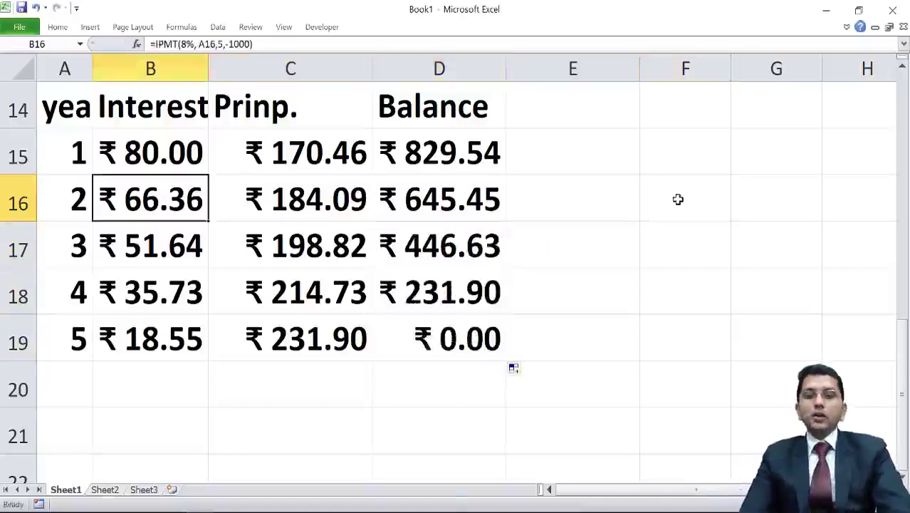
pyautogui.press('Up')
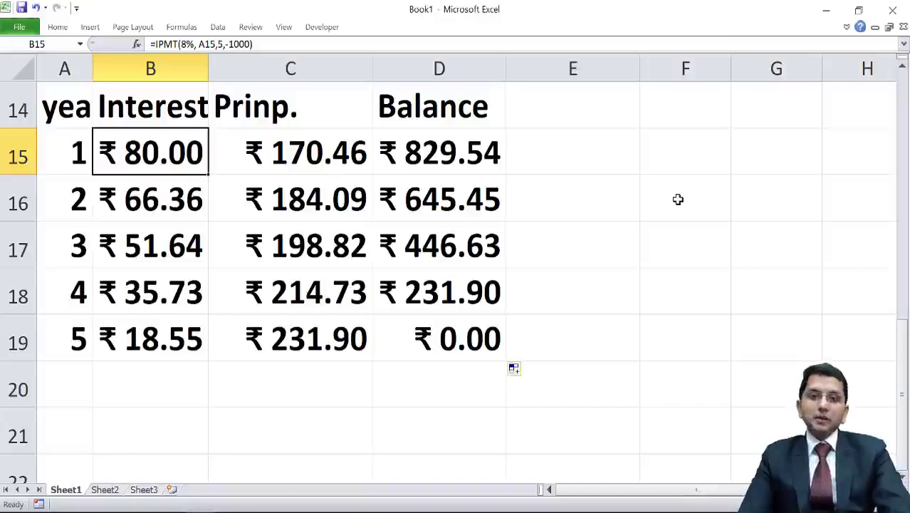
pyautogui.press('Right')
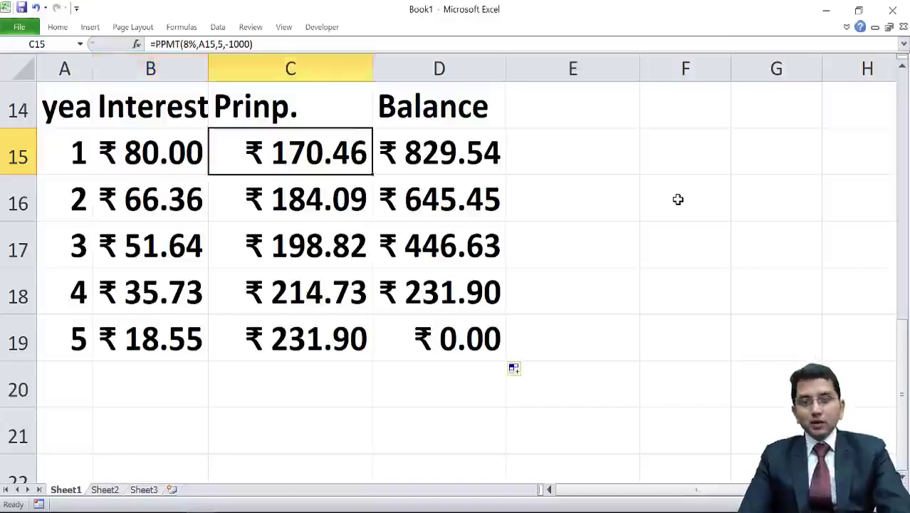
pyautogui.press('Right')
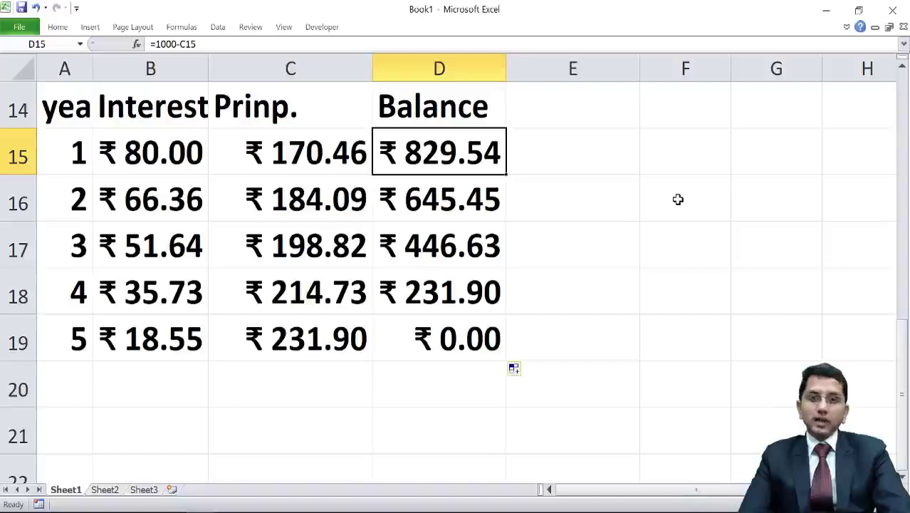
pyautogui.press('Down')
pyautogui.press('Down')
pyautogui.press('Down')
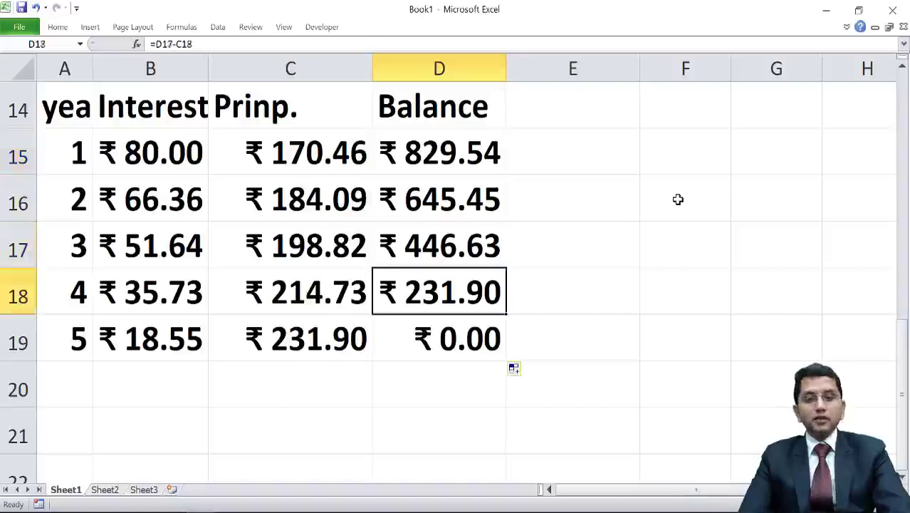
pyautogui.press('Down')
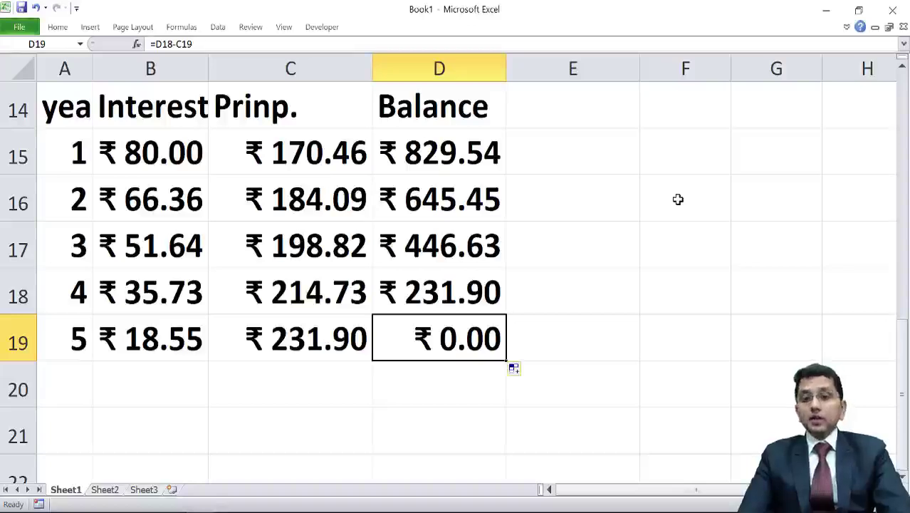
pyautogui.press('Up')
pyautogui.press('Up')
pyautogui.press('Up')
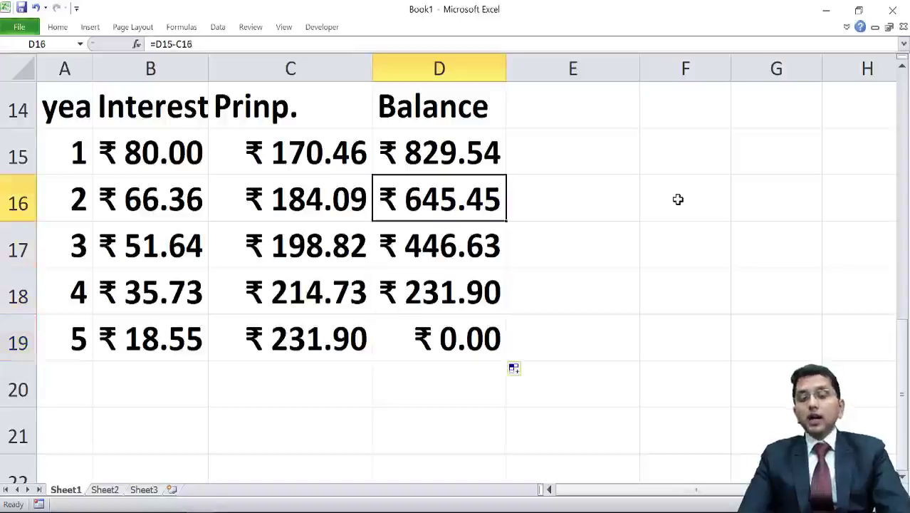
pyautogui.press('Left')
pyautogui.press('Left')
pyautogui.press('Right')
pyautogui.press('Right')
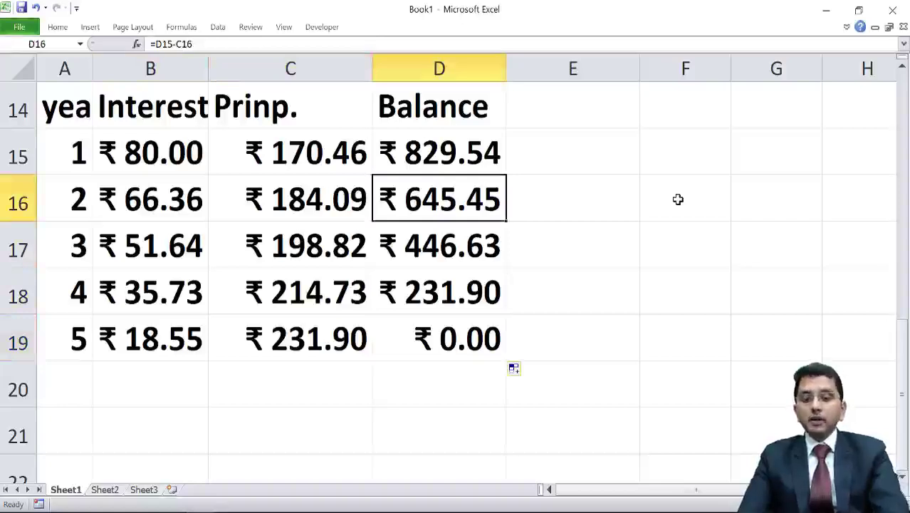
# Underline the second year's balance in D16
pyautogui.hotkey('ctrl', 'u')
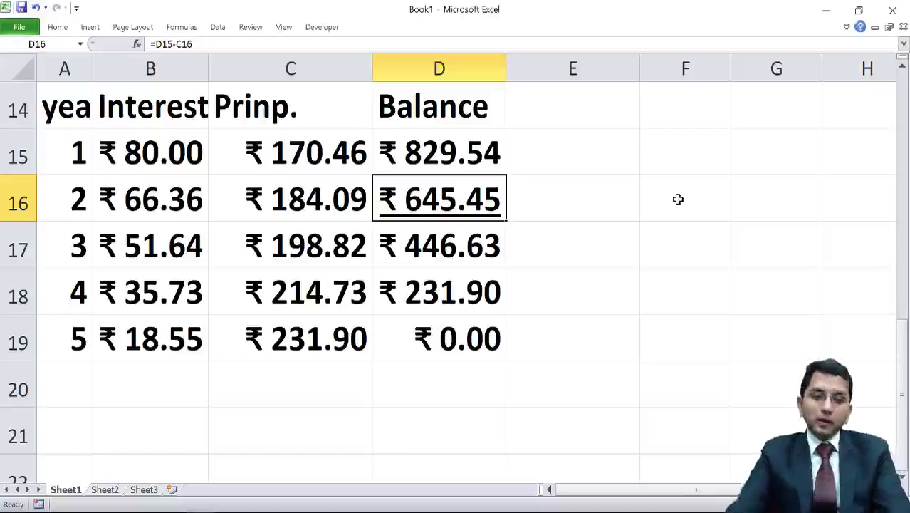
pyautogui.press('Down')
pyautogui.press('Up')
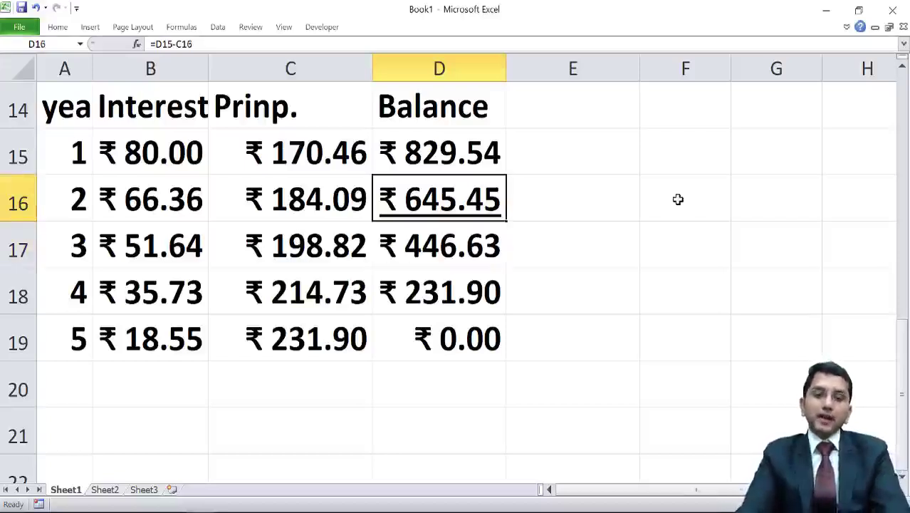
pyautogui.press('Right')
pyautogui.press('Left')
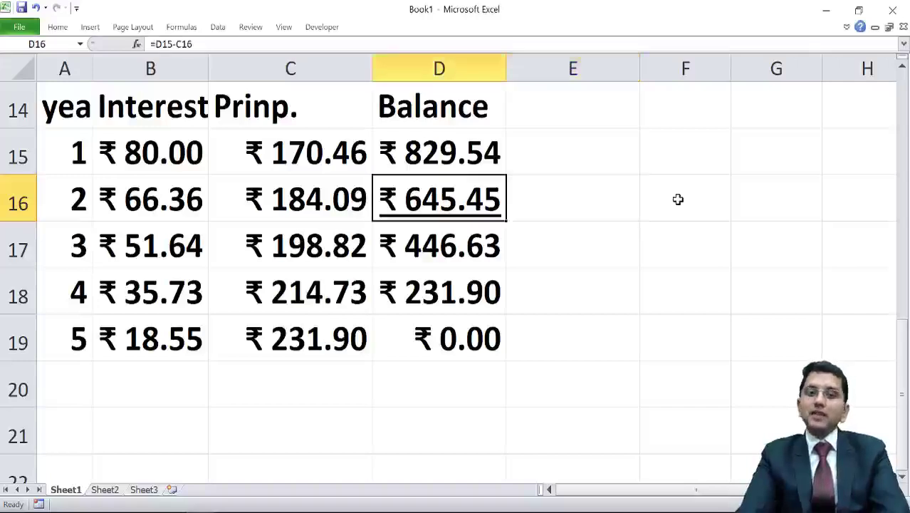
# Enter the label Installment in B20, beneath the schedule's interest column
pyautogui.press('Down')
pyautogui.press('Down')
pyautogui.press('Down')
pyautogui.press('Down')
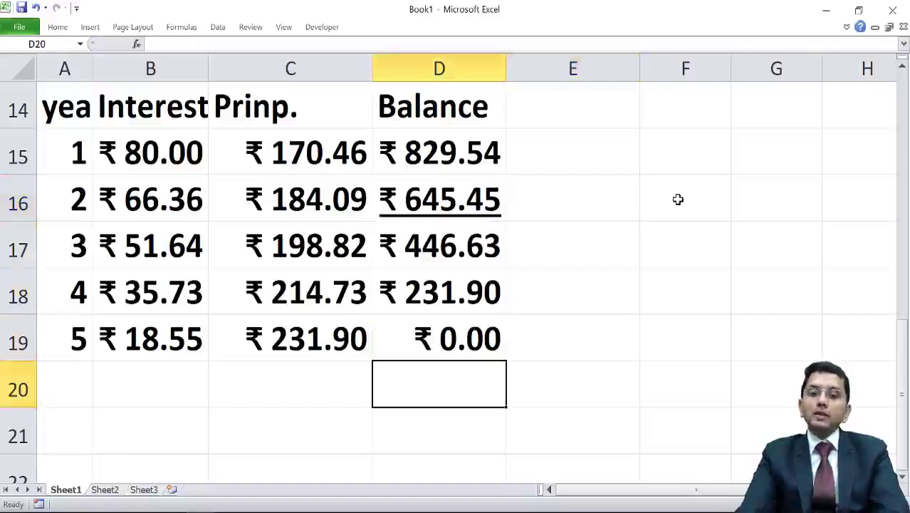
pyautogui.press('Left')
pyautogui.press('Left')
pyautogui.write('Ins')
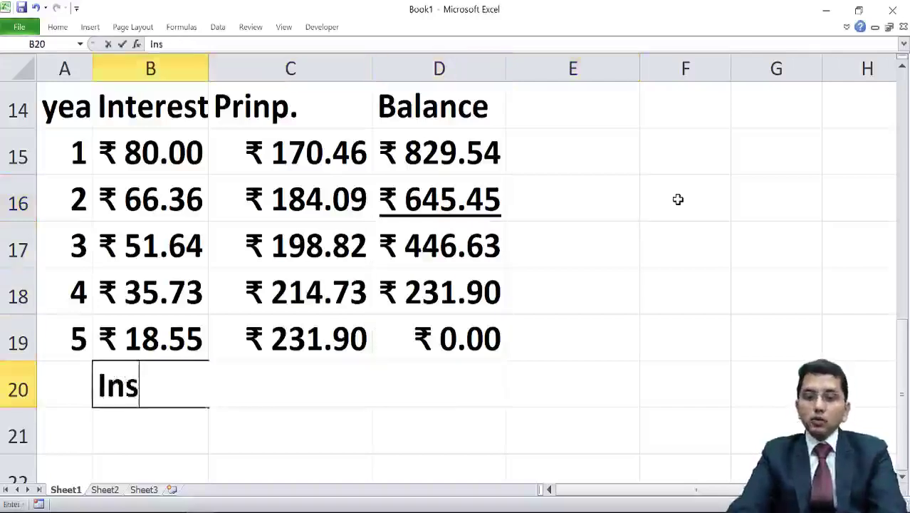
pyautogui.write('tallment')
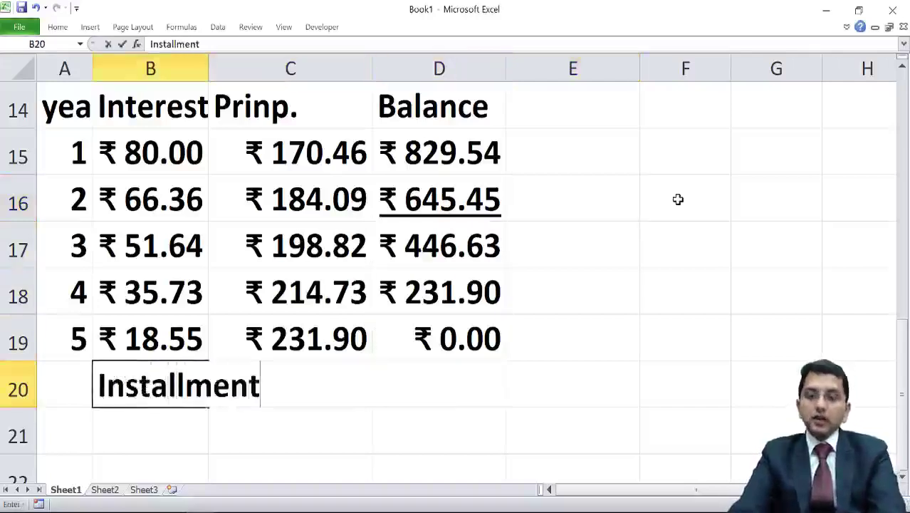
pyautogui.press('Tab')
# Calculate the new installment in C20 with =PMT(9%,3,-D16), based on the underlined second-year balance
pyautogui.write('=')
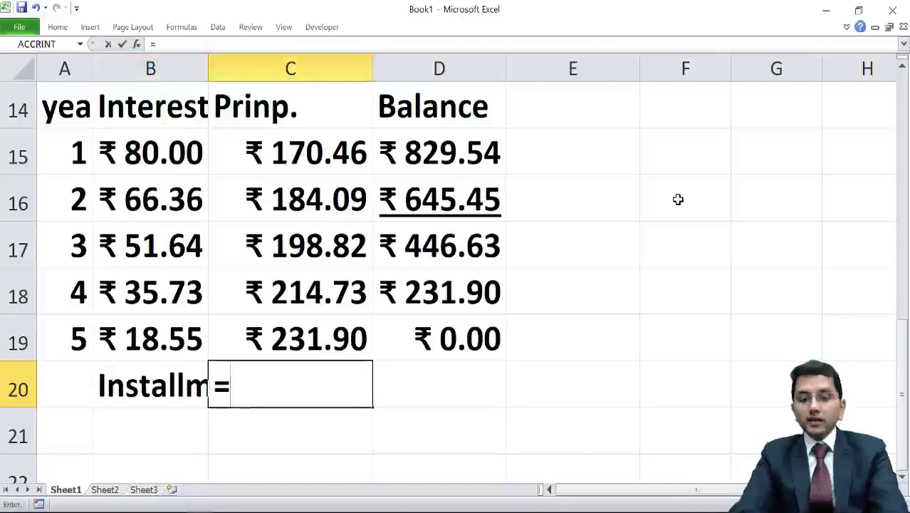
pyautogui.write('pmt')
pyautogui.press('Tab')
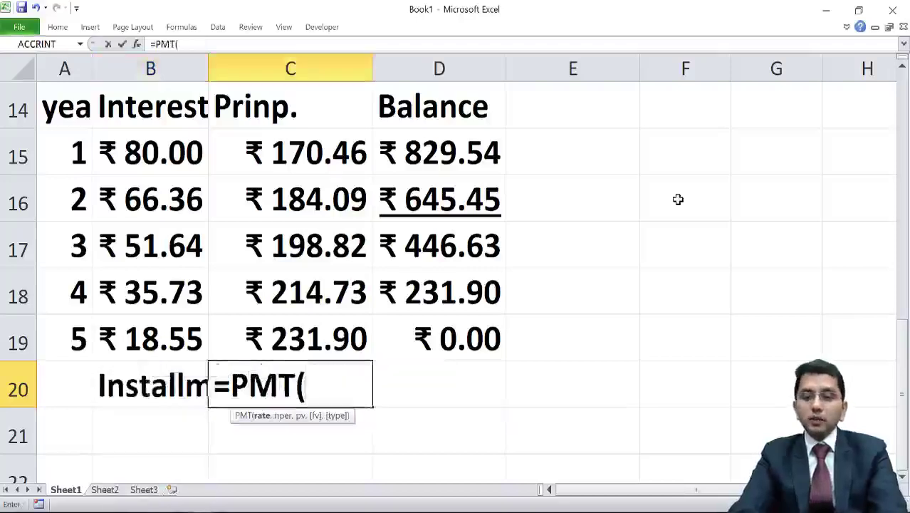
pyautogui.write('9%')
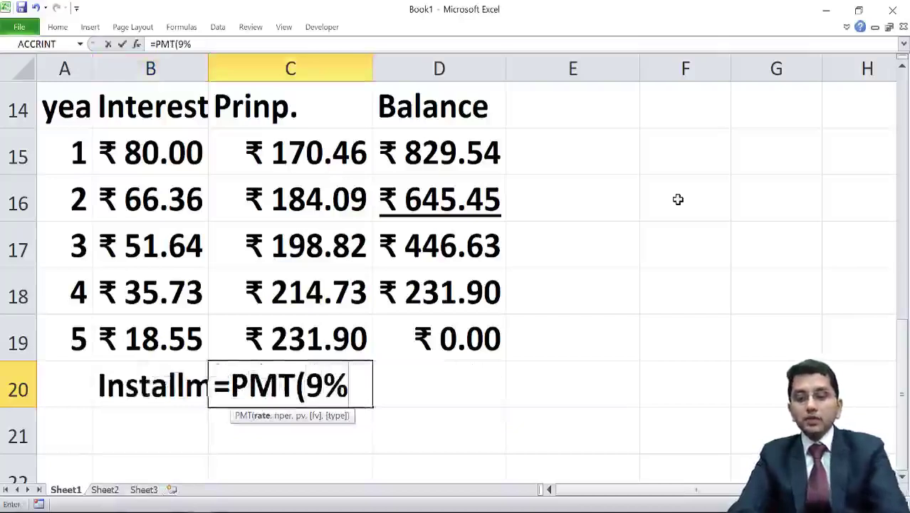
pyautogui.write(',3,-')
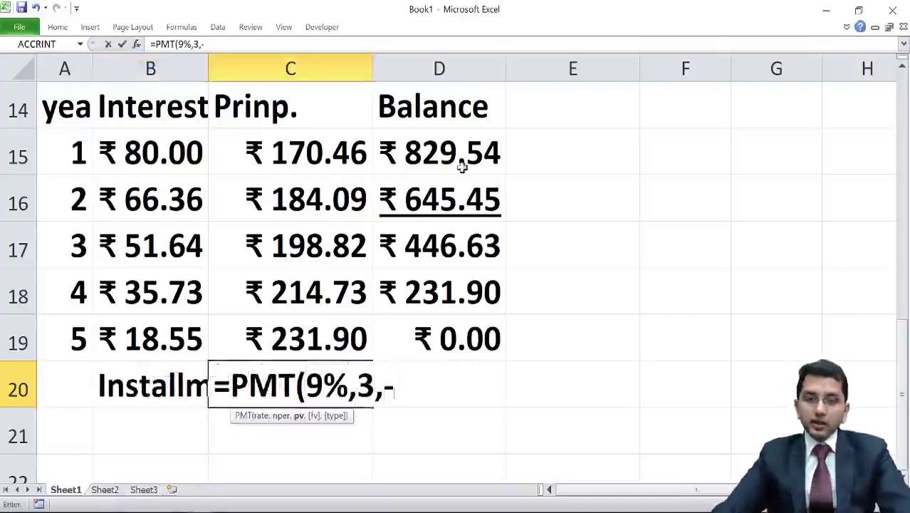
pyautogui.click(451, 198)
pyautogui.write(')')
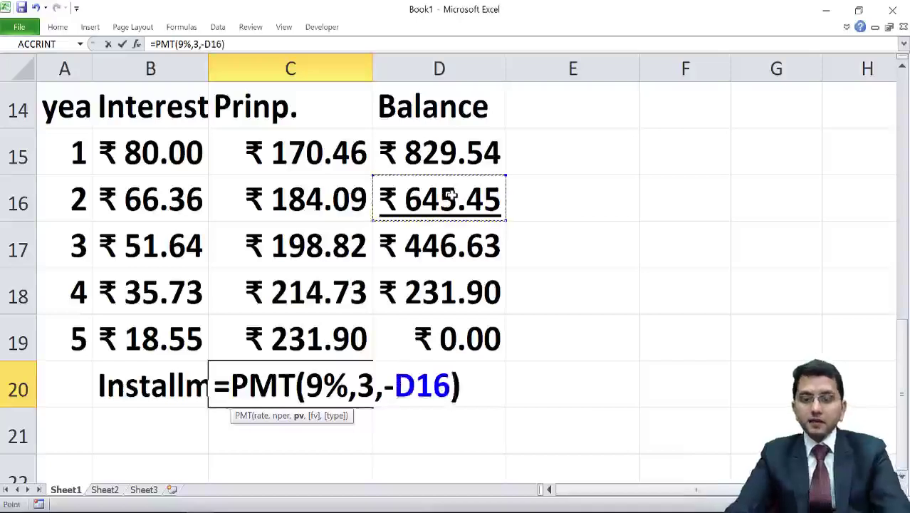
pyautogui.press('Return')
pyautogui.press('Left')
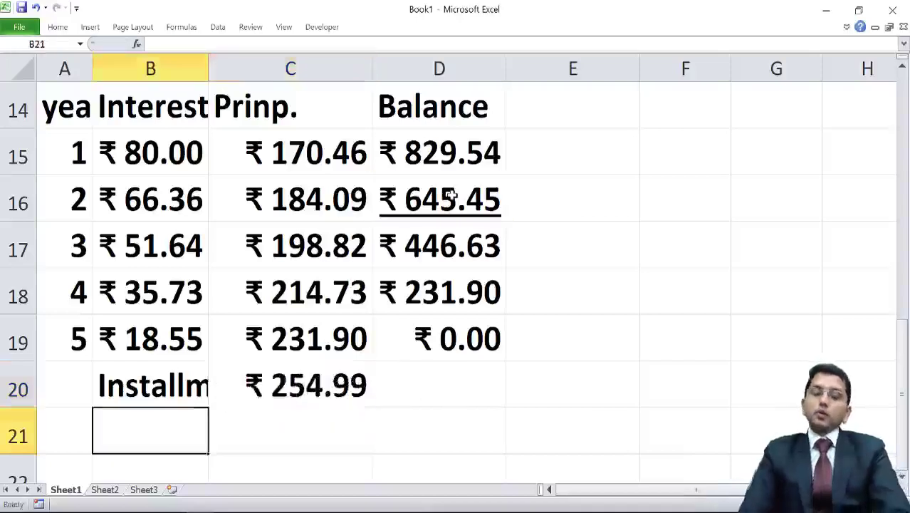
pyautogui.press('Up')
pyautogui.press('Right')
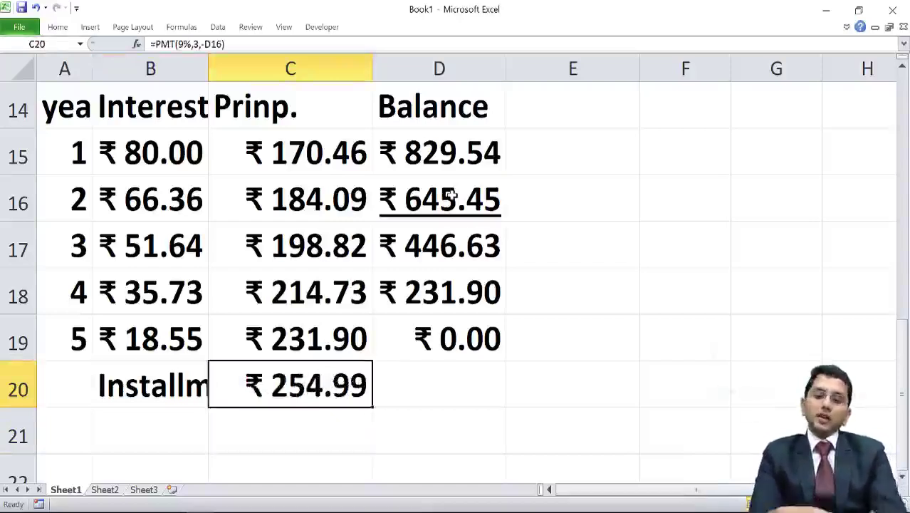
# Change the interest rate in the C20 installment formula to 10%, giving =PMT(10%,3,-D16)
pyautogui.press('F2')
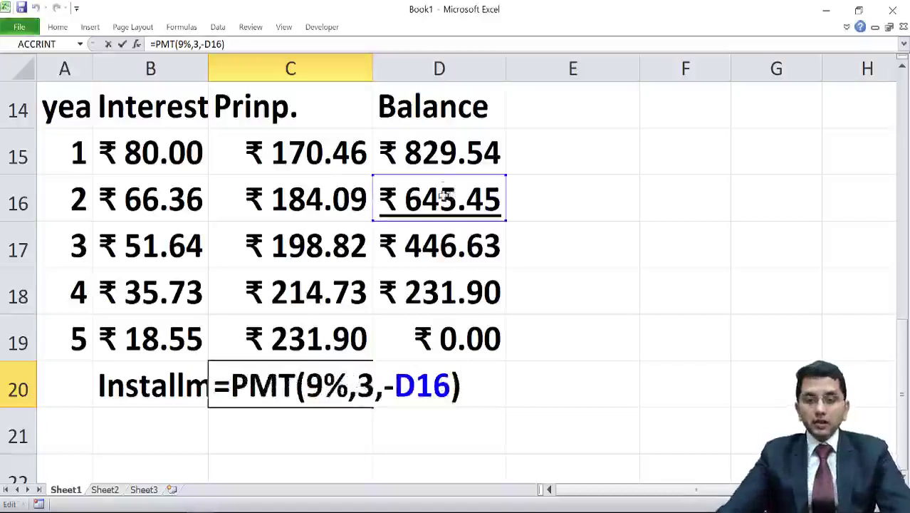
pyautogui.click(311, 387)
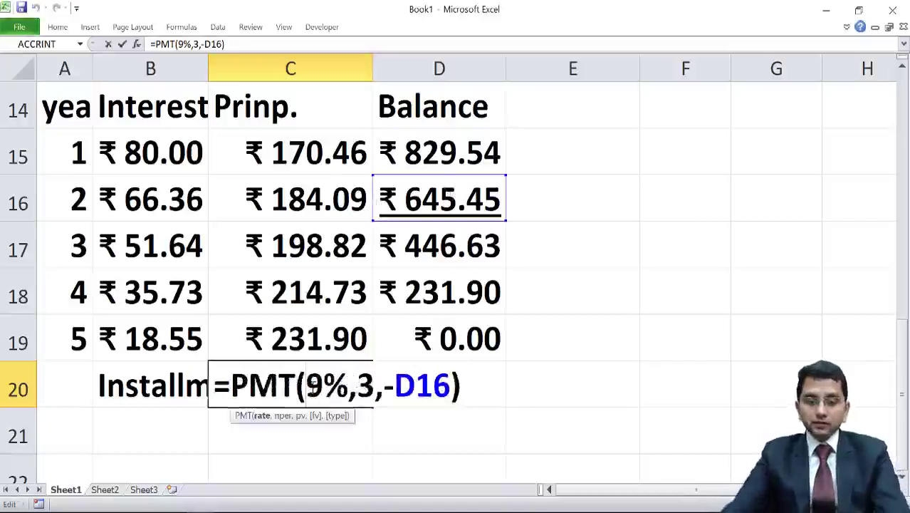
pyautogui.moveTo(307, 387); pyautogui.dragTo(323, 387)
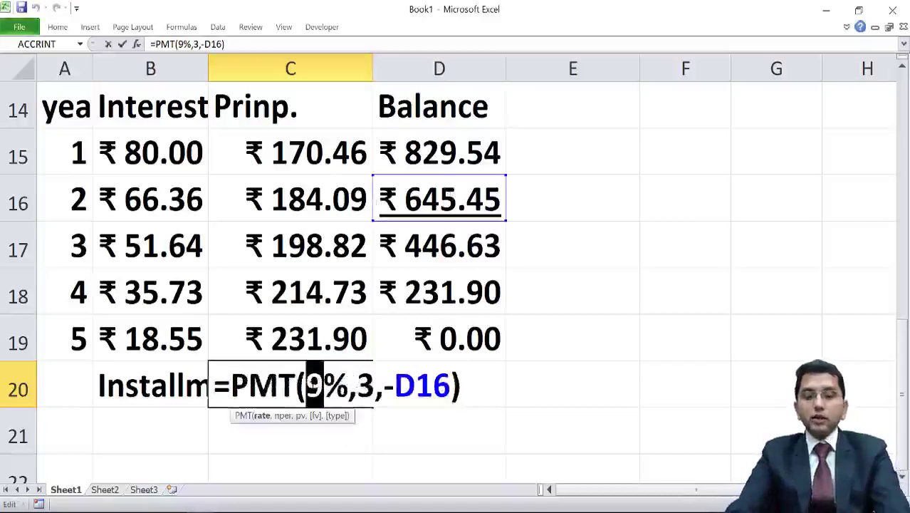
pyautogui.write('10')
pyautogui.press('Return')
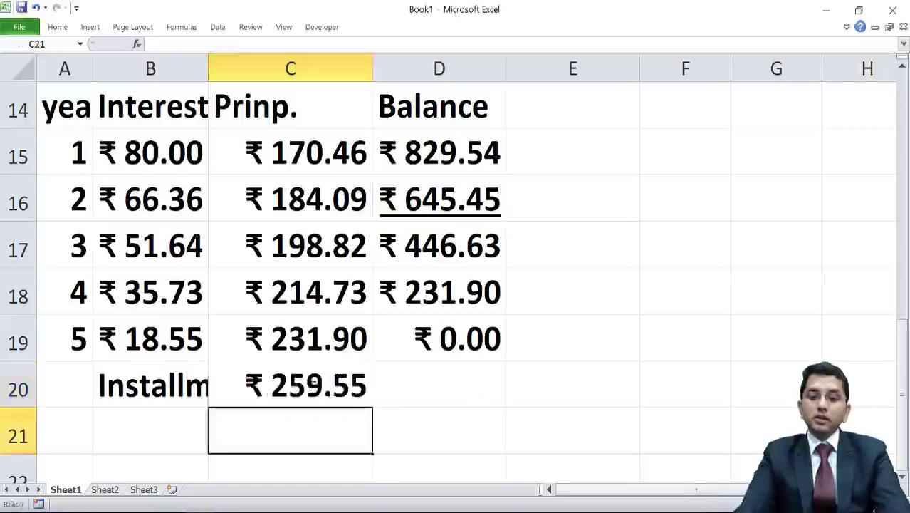
pyautogui.click(312, 385)
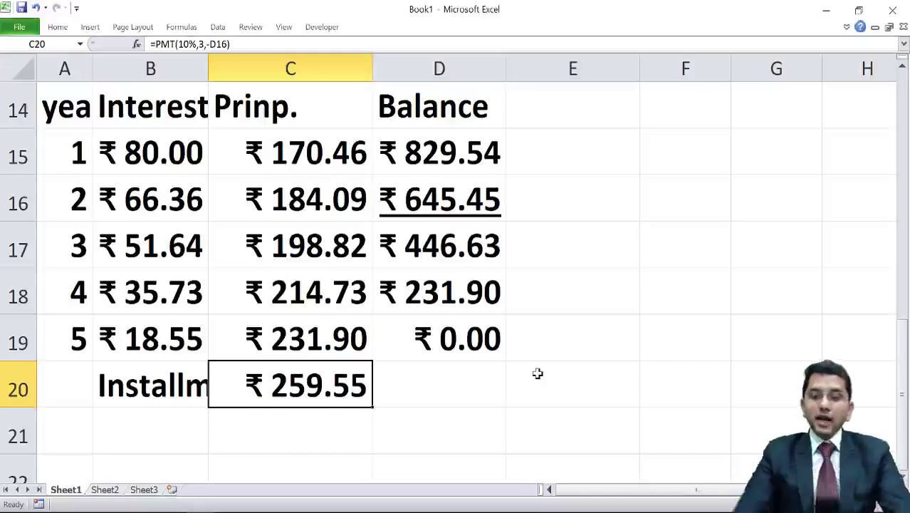
# Switch to the Fixed Income notes in Word and add "repayment in equal installments" after the "Indexed Annuity Bond:" heading
pyautogui.hotkey('alt', 'Tab')
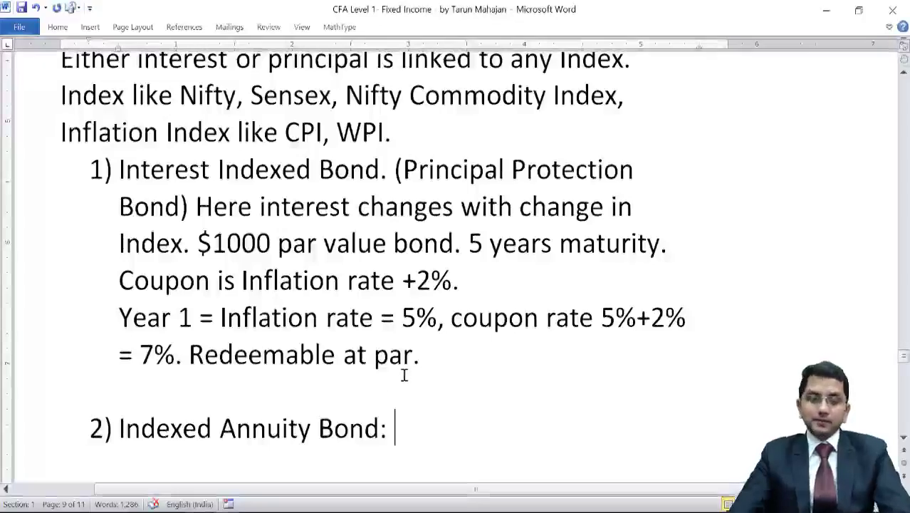
pyautogui.write('rep')
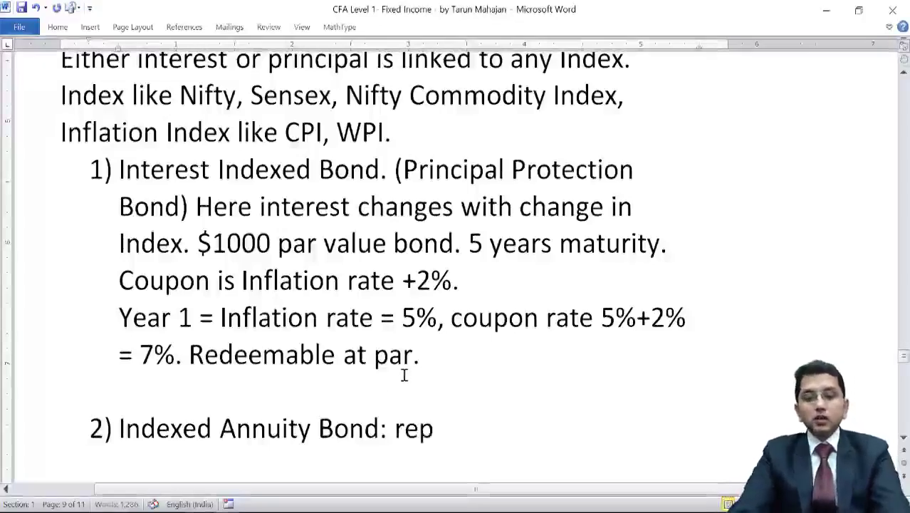
pyautogui.write('ay')
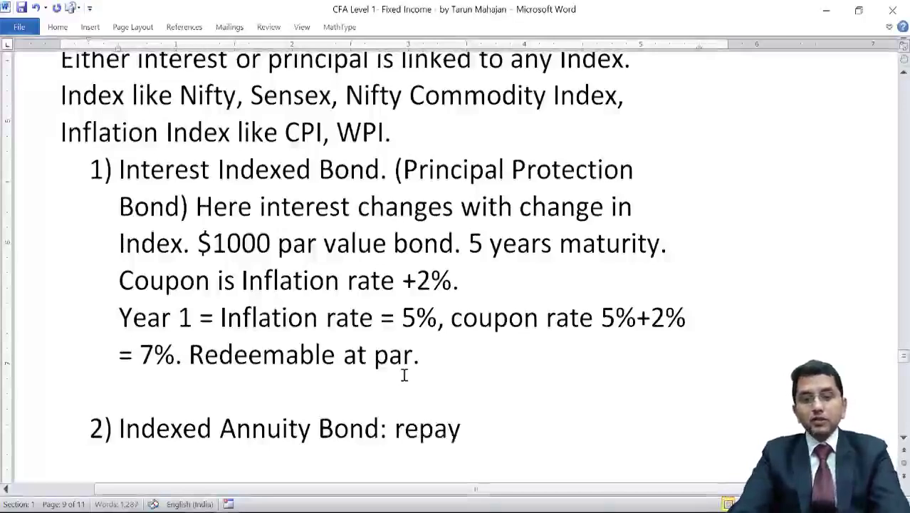
pyautogui.write('ment in equal')
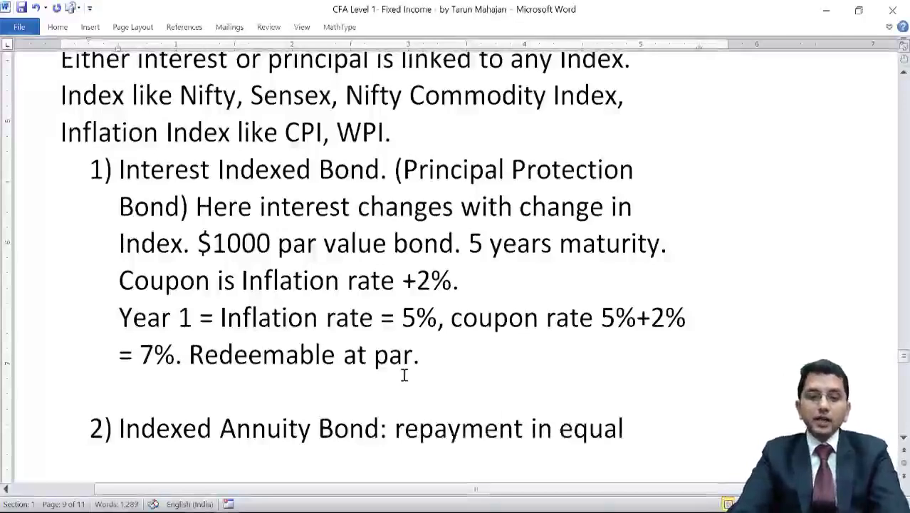
pyautogui.write(' installments')
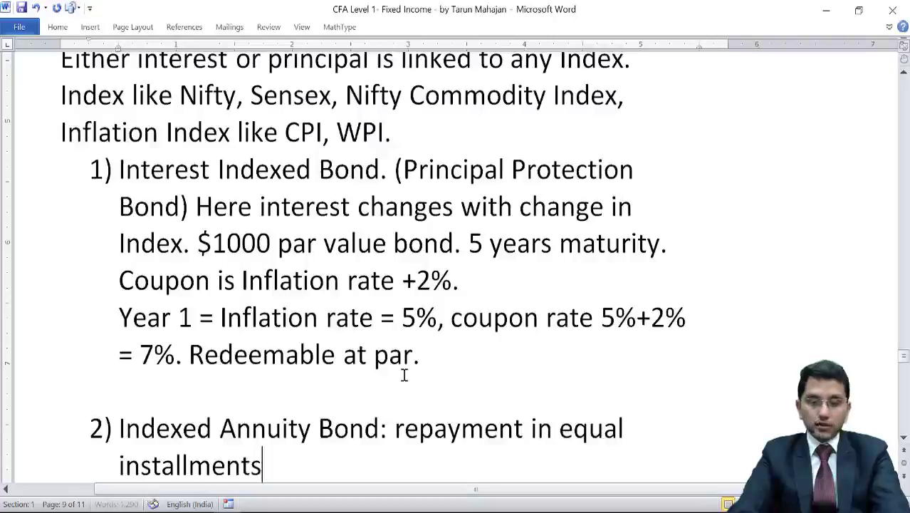